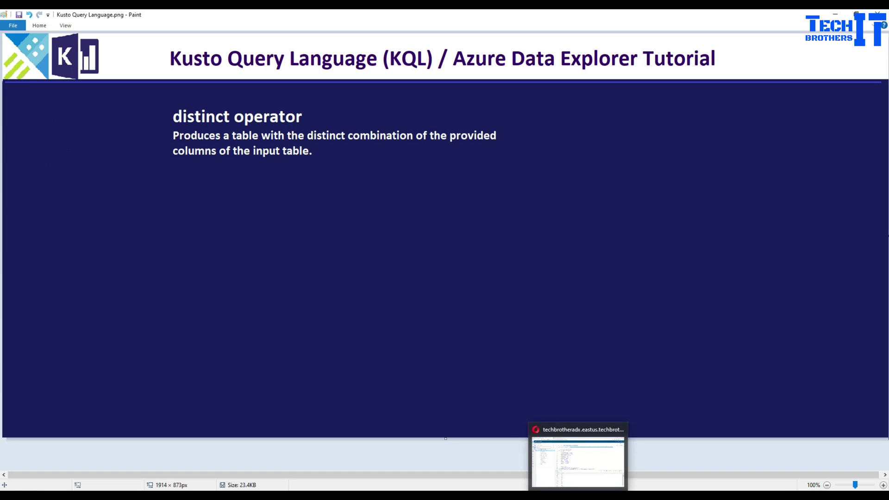
# Step: Run the '.clear table TotalSale data' command on line 3, returning Success
pyautogui.click(580, 496)
pyautogui.click(435, 230)
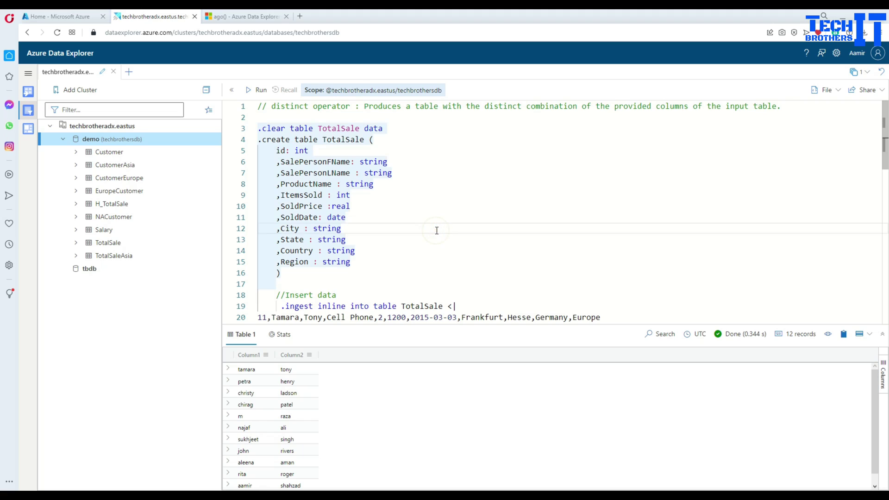
pyautogui.click(453, 160)
pyautogui.moveTo(387, 128); pyautogui.dragTo(254, 132)
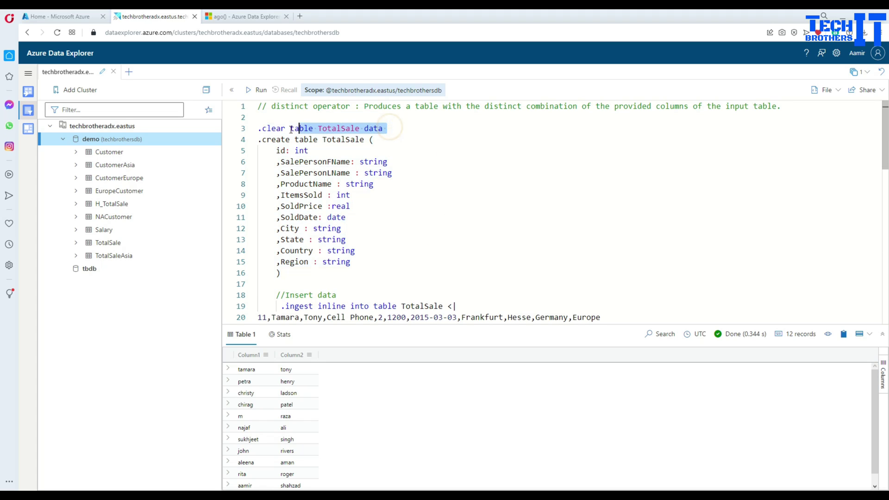
pyautogui.click(256, 91)
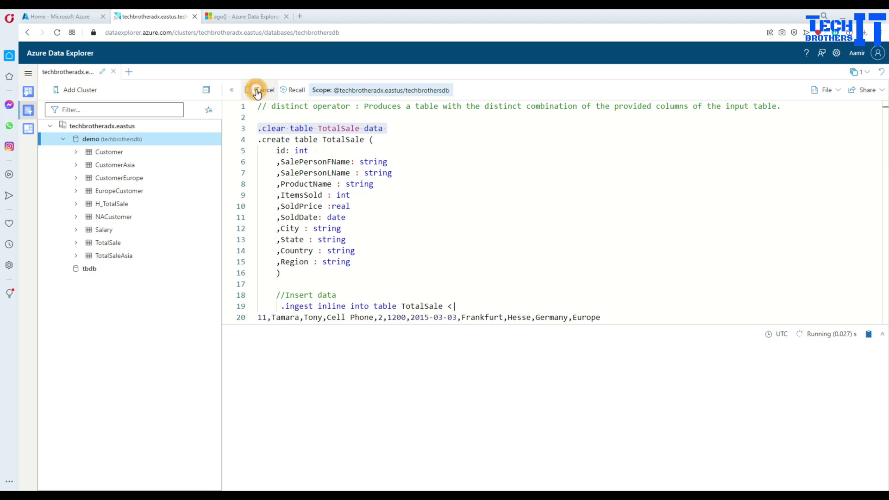
# Step: Review the TotalSale create-table definition and its column list
pyautogui.click(295, 139)
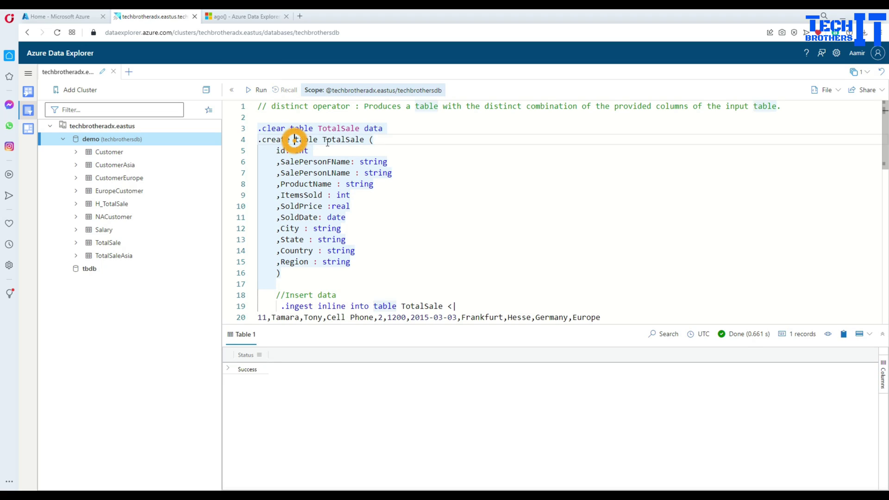
pyautogui.doubleClick(332, 140)
pyautogui.click(281, 150)
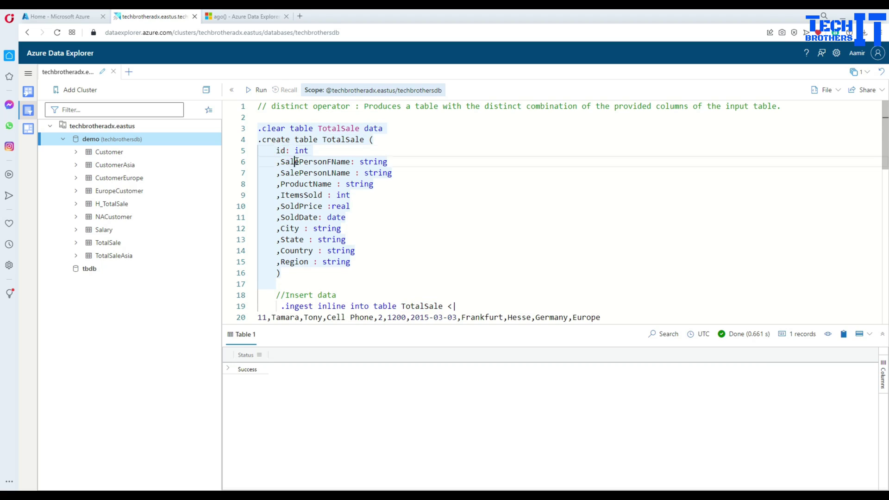
pyautogui.click(298, 183)
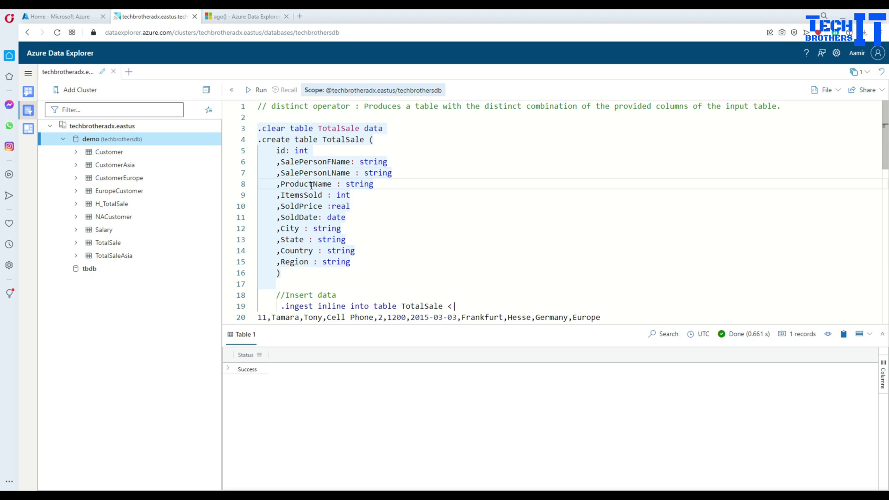
pyautogui.scroll(-2, 381, 251)
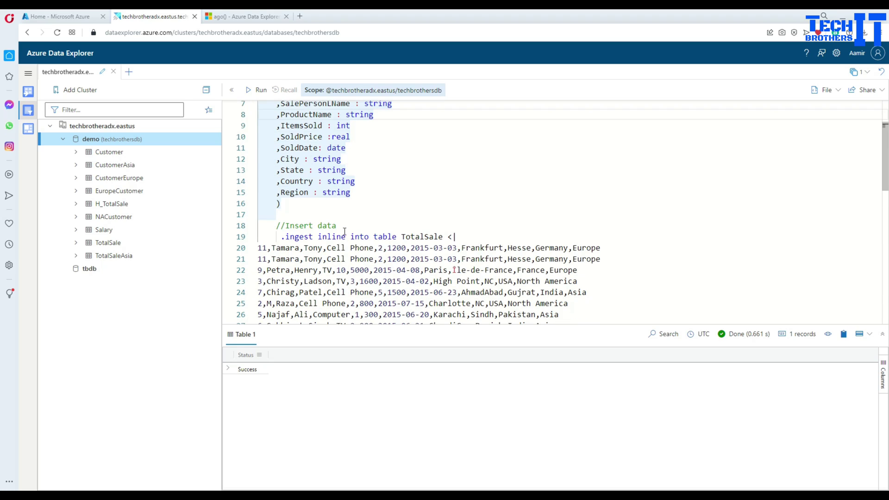
pyautogui.scroll(-1, 338, 229)
# Step: Point out the duplicate Tamara rows and the mixed-case Aamir/aamir names in the data
pyautogui.moveTo(601, 236); pyautogui.dragTo(259, 225)
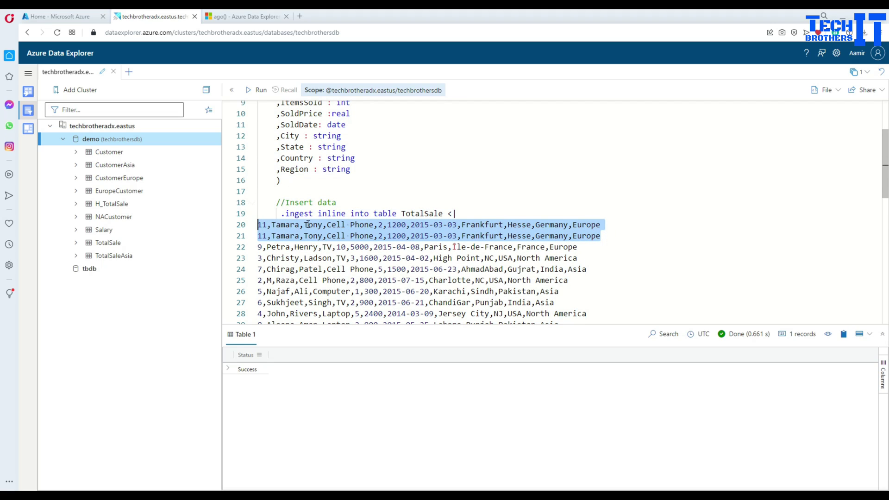
pyautogui.click(415, 193)
pyautogui.scroll(-2, 415, 193)
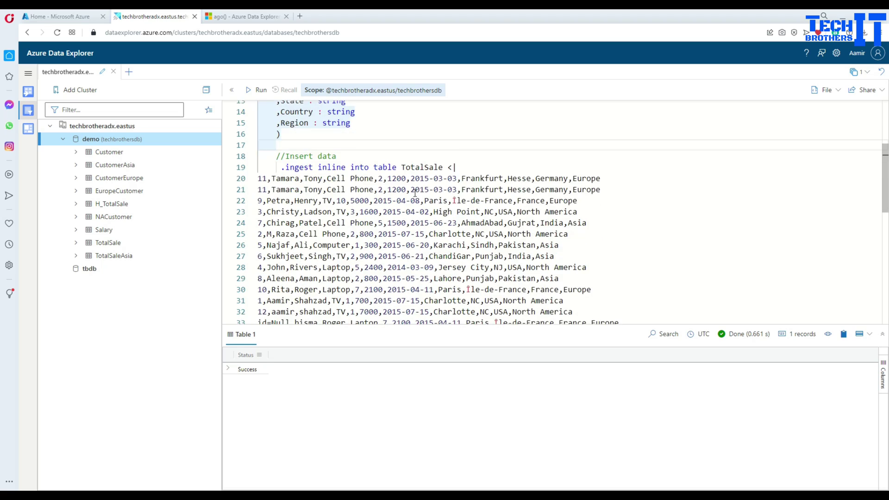
pyautogui.scroll(-1, 415, 192)
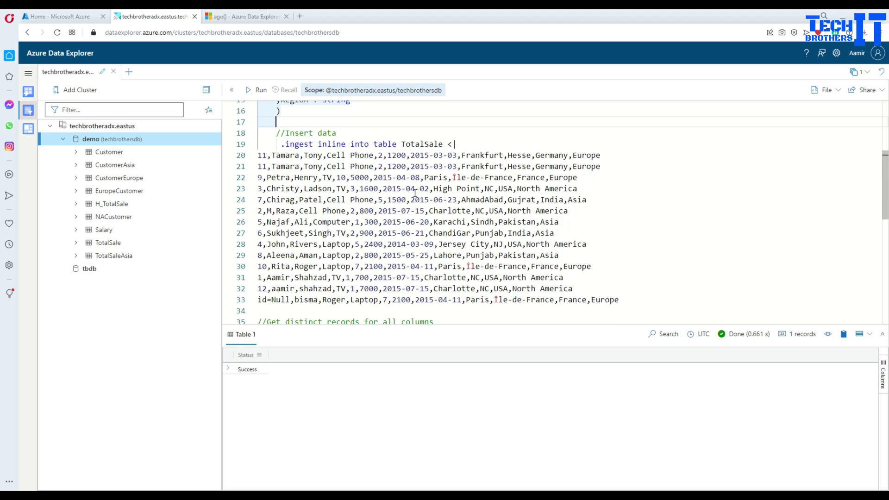
pyautogui.click(283, 278)
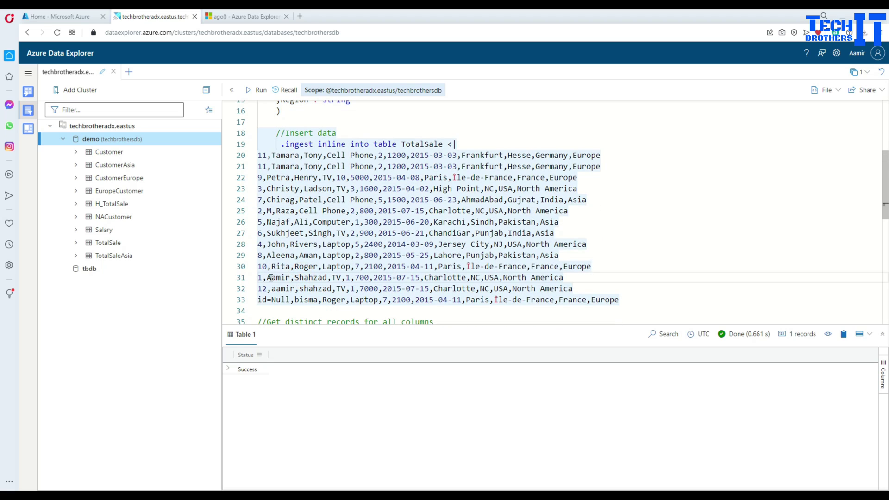
pyautogui.doubleClick(278, 277)
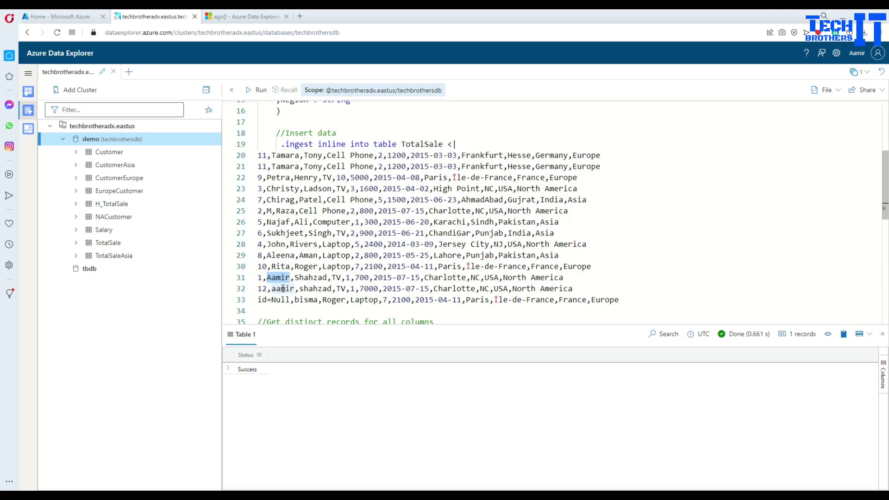
pyautogui.click(282, 289)
pyautogui.click(280, 278)
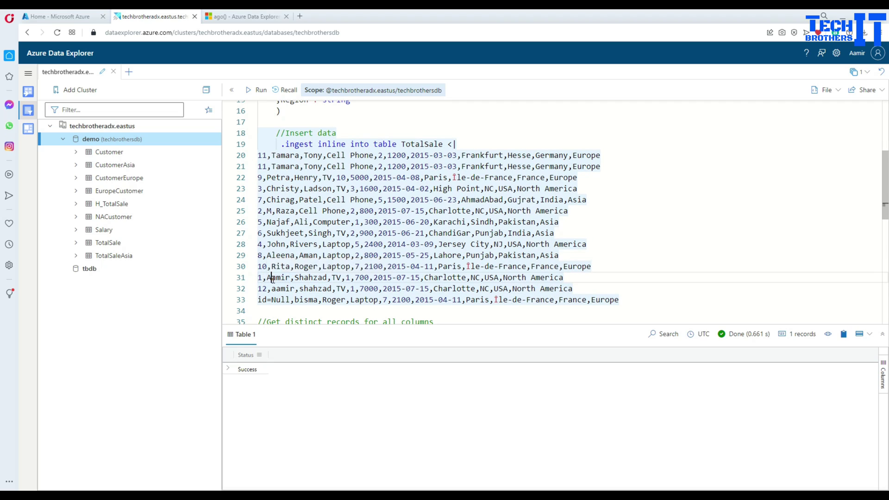
pyautogui.doubleClick(273, 278)
pyautogui.click(273, 278)
pyautogui.doubleClick(278, 288)
pyautogui.click(308, 290)
# Step: Run the .ingest inline command with data lines 19–33 into TotalSale, returning an ExtentId
pyautogui.moveTo(628, 303); pyautogui.dragTo(280, 144)
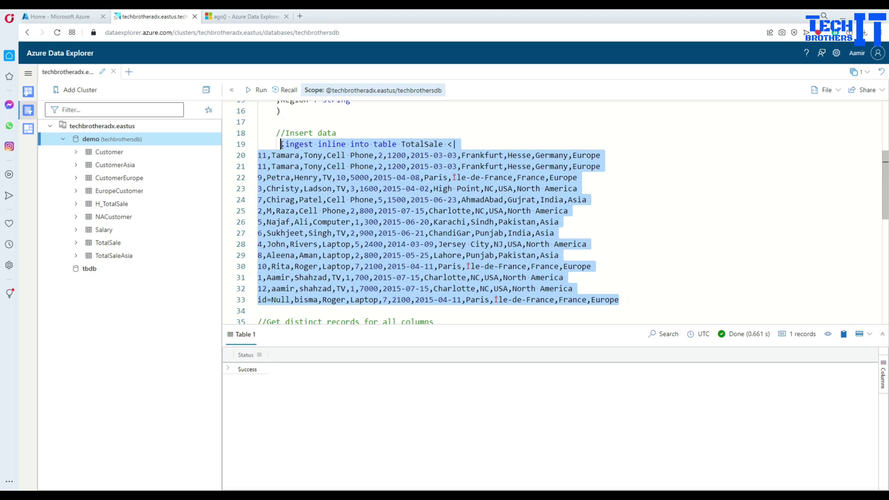
pyautogui.click(256, 89)
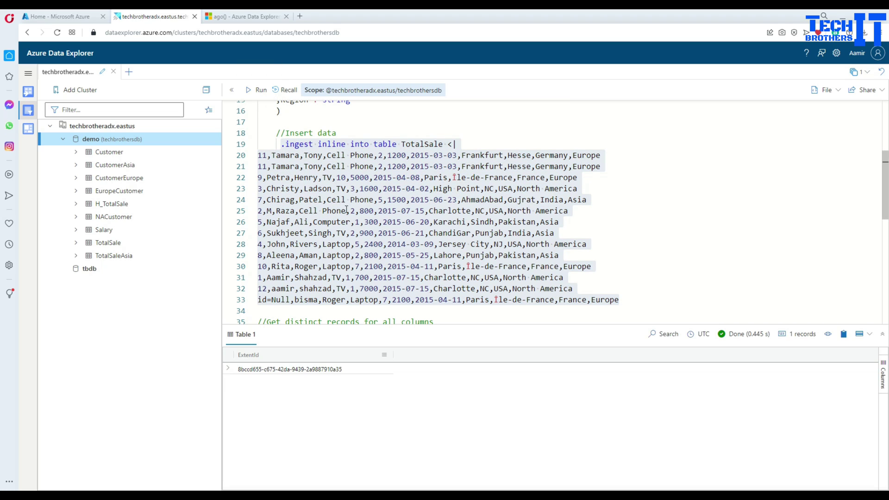
pyautogui.scroll(-2, 425, 209)
pyautogui.scroll(-3, 426, 210)
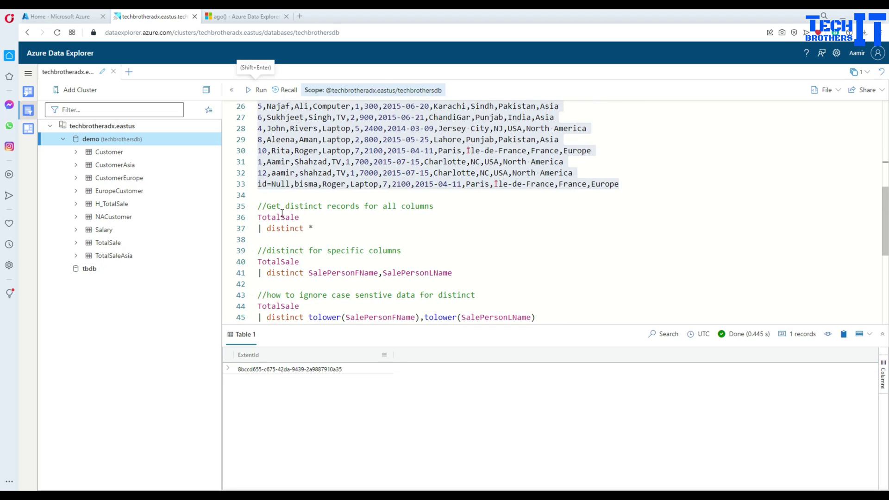
# Step: Run the plain TotalSale query on line 36, listing all 14 records with duplicate Tamara rows
pyautogui.doubleClick(306, 217)
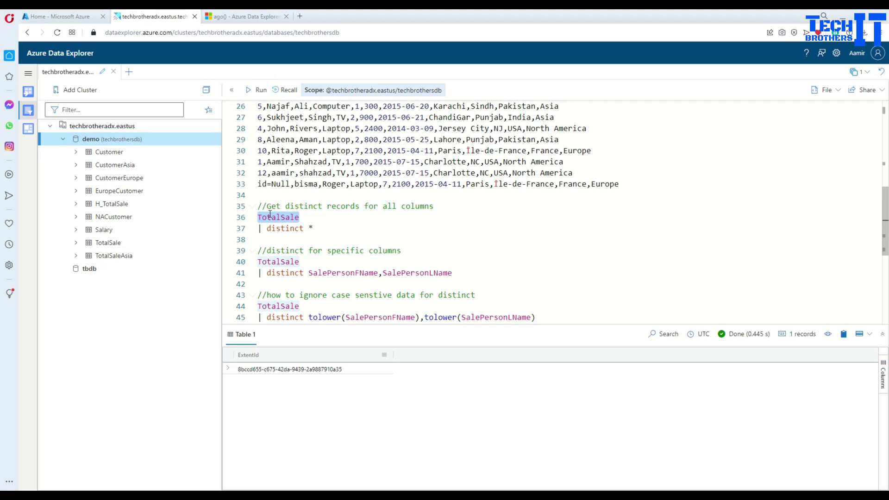
pyautogui.click(259, 92)
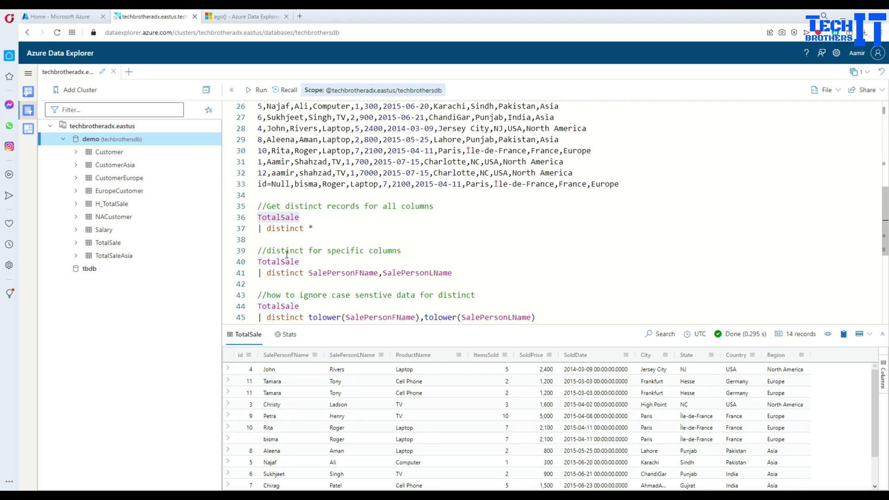
pyautogui.scroll(3, 287, 254)
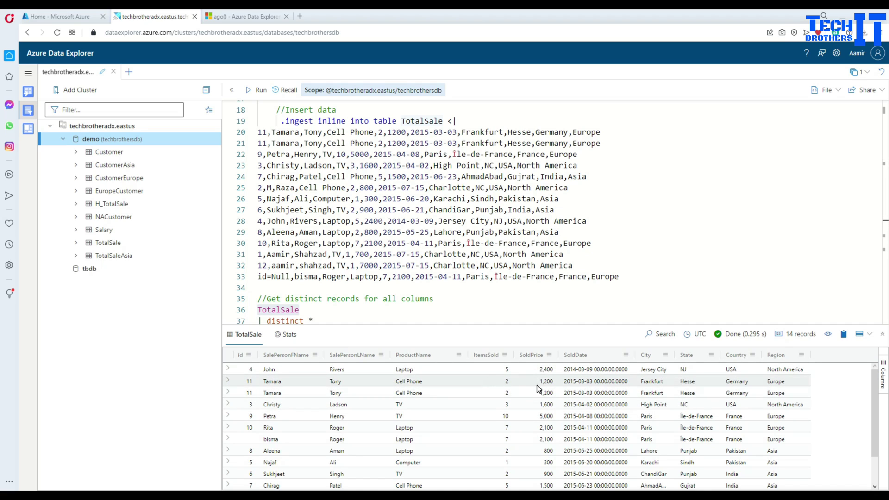
pyautogui.click(379, 267)
pyautogui.scroll(-2, 380, 261)
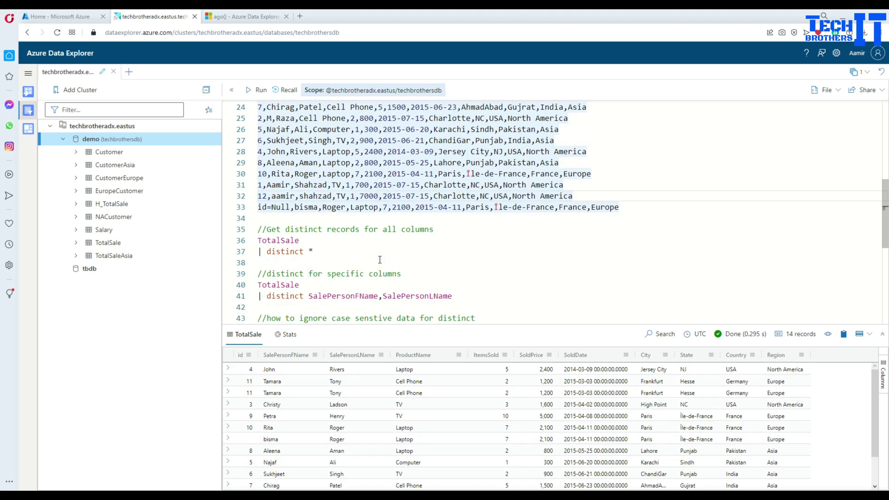
pyautogui.scroll(-2, 309, 430)
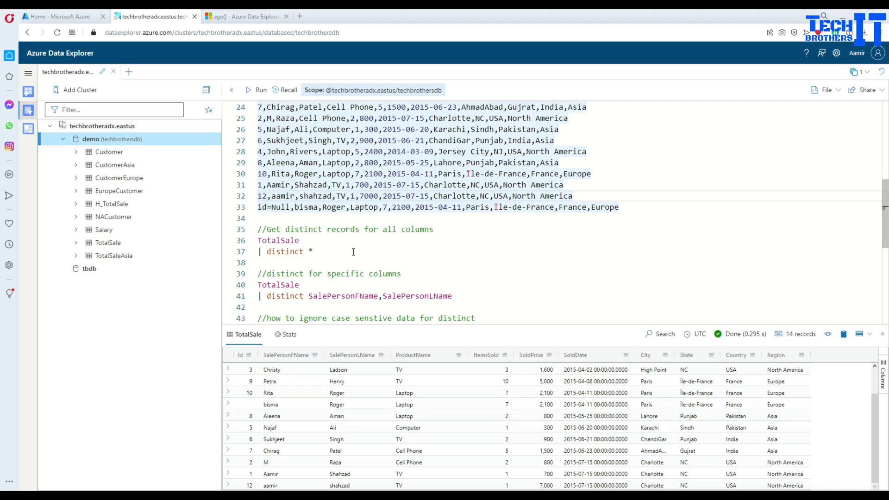
# Step: Run 'TotalSale | distinct *' on lines 35–37, returning 13 records with Tamara collapsed
pyautogui.moveTo(301, 240); pyautogui.dragTo(257, 241)
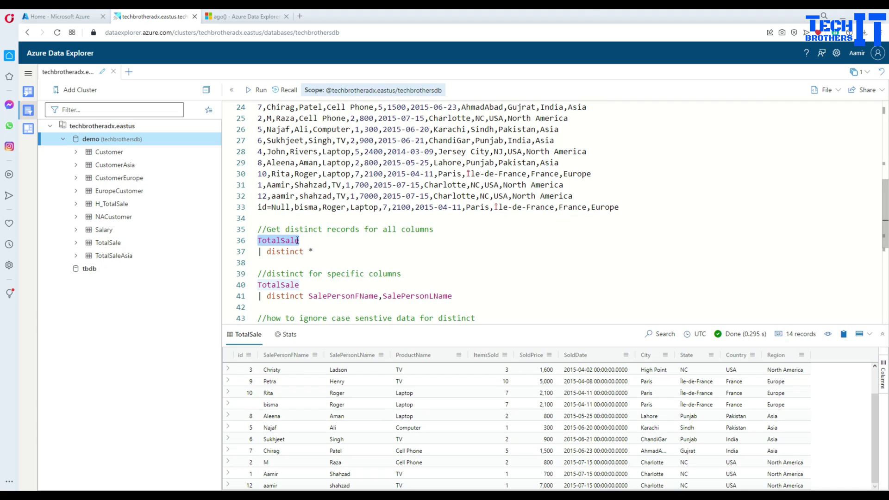
pyautogui.doubleClick(275, 252)
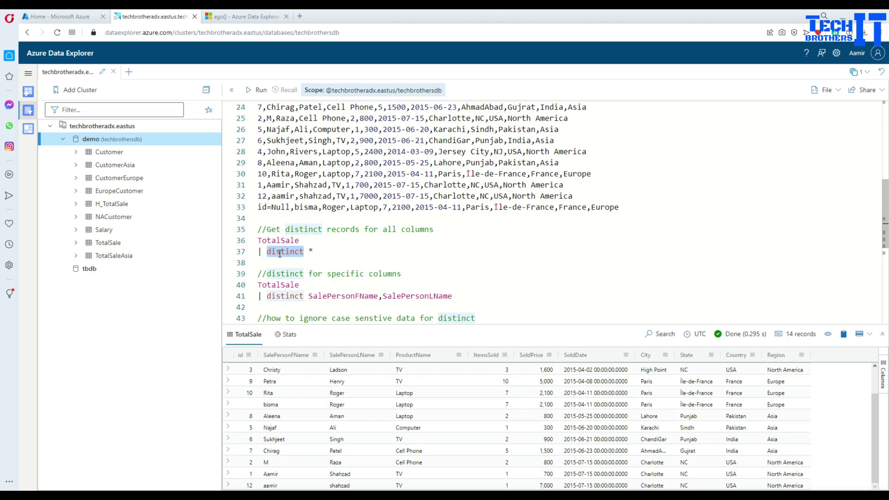
pyautogui.doubleClick(317, 250)
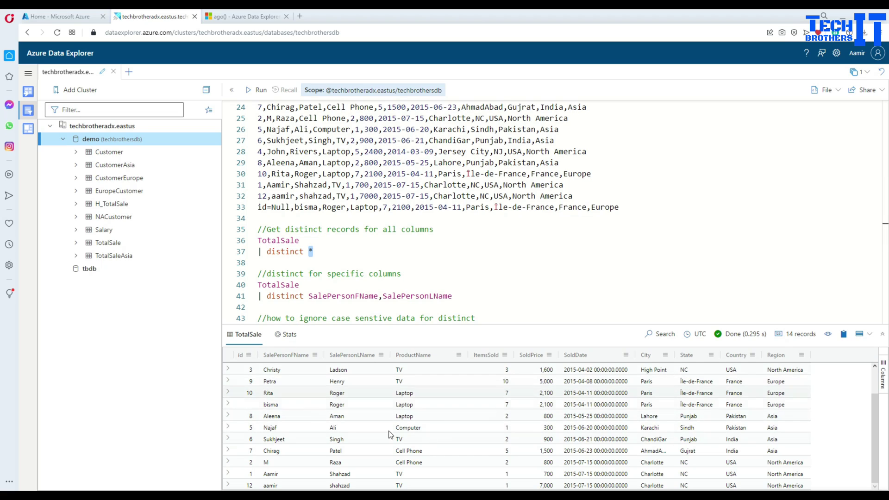
pyautogui.moveTo(314, 251)
pyautogui.mouseDown()
pyautogui.moveTo(250, 238)
pyautogui.moveTo(251, 228)
pyautogui.mouseUp()
pyautogui.click(258, 90)
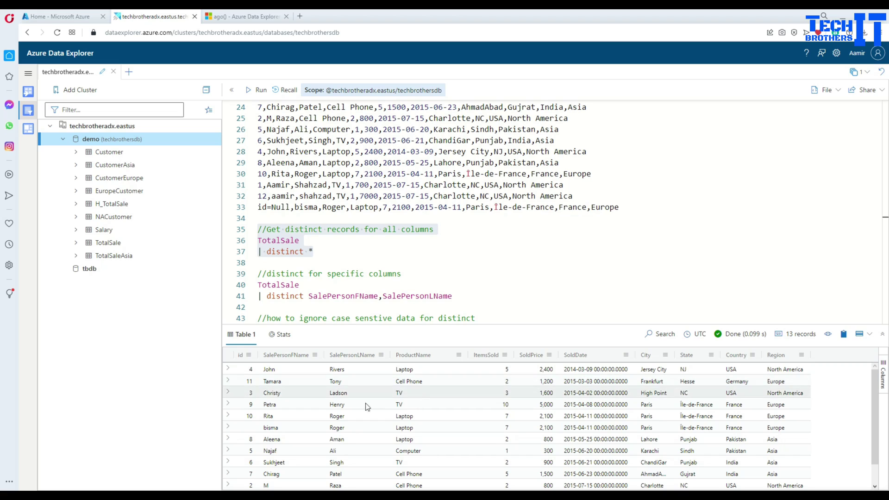
pyautogui.scroll(-1, 327, 430)
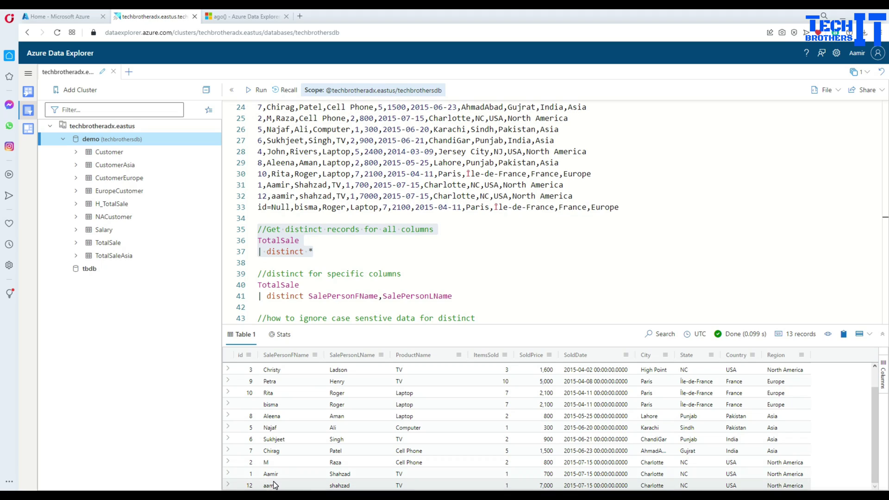
pyautogui.click(368, 257)
pyautogui.scroll(-2, 373, 250)
# Step: Select the 'TotalSale | distinct SalePersonFName,SalePersonLName' query on lines 39–41
pyautogui.click(276, 216)
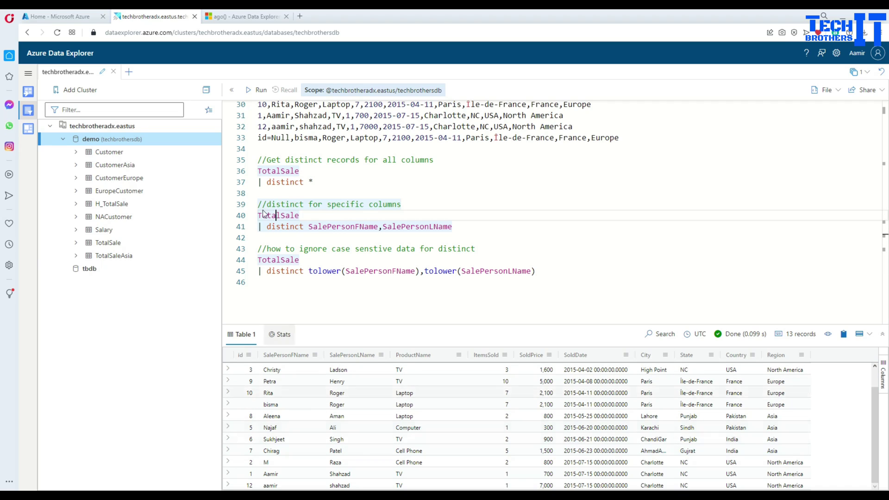
pyautogui.doubleClick(310, 182)
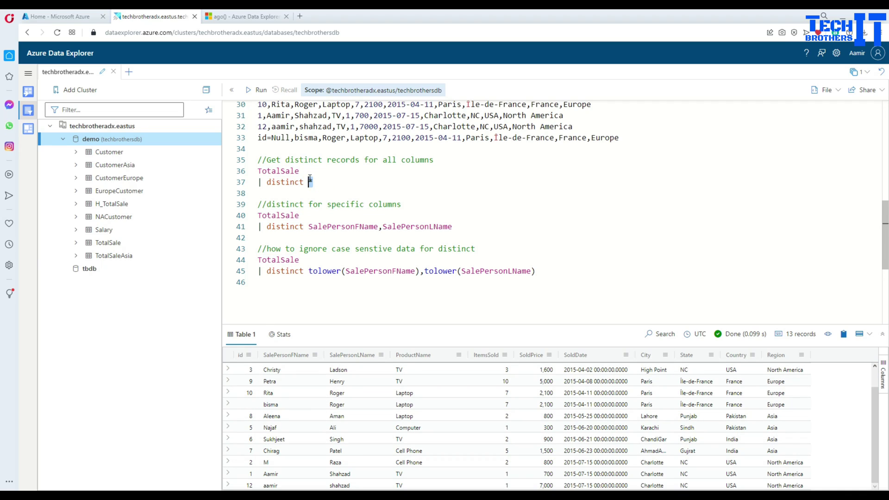
pyautogui.doubleClick(280, 215)
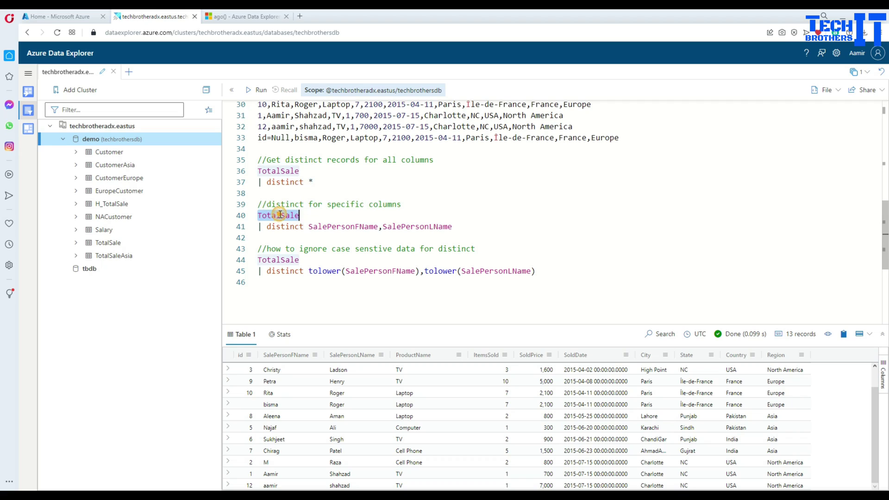
pyautogui.click(267, 226)
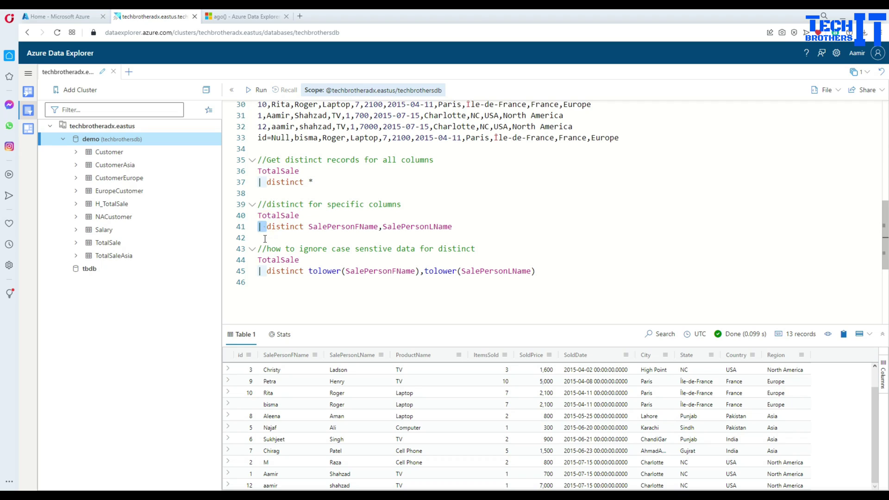
pyautogui.doubleClick(285, 226)
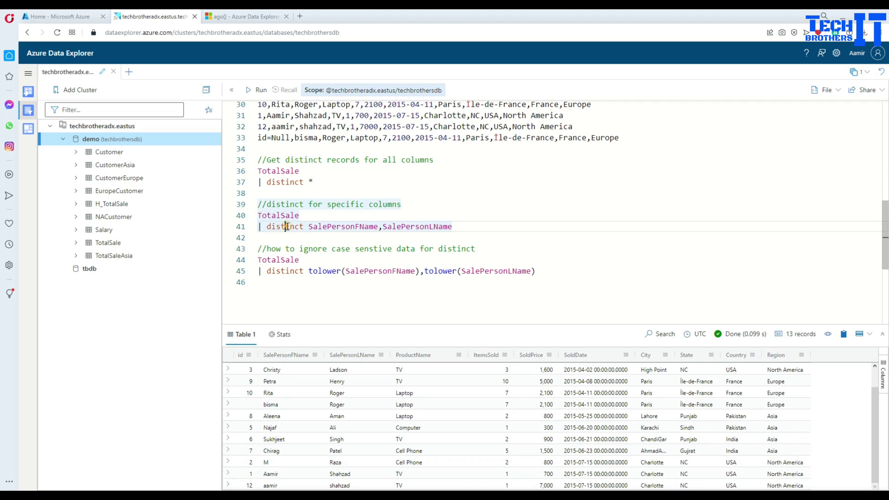
pyautogui.click(348, 226)
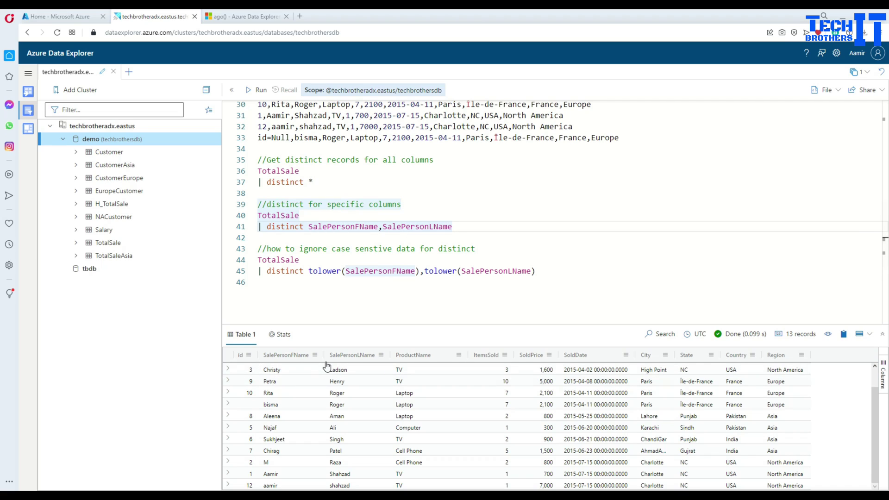
pyautogui.moveTo(453, 227); pyautogui.dragTo(249, 208)
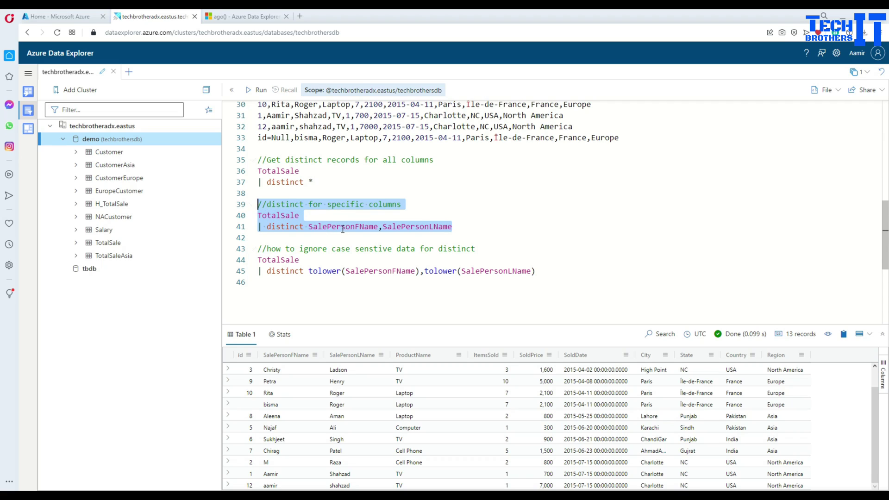
# Step: Run the specific-columns distinct query, returning 13 first/last-name pairs
pyautogui.click(261, 90)
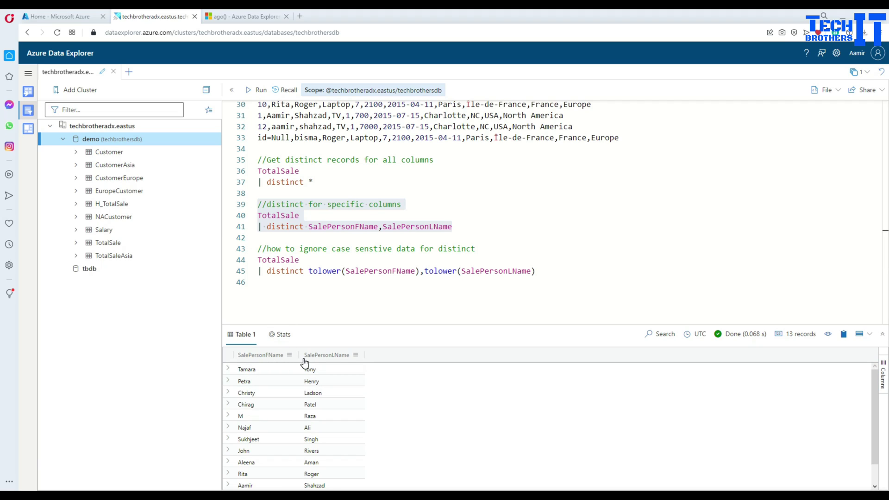
pyautogui.scroll(-1, 272, 410)
pyautogui.scroll(-1, 280, 421)
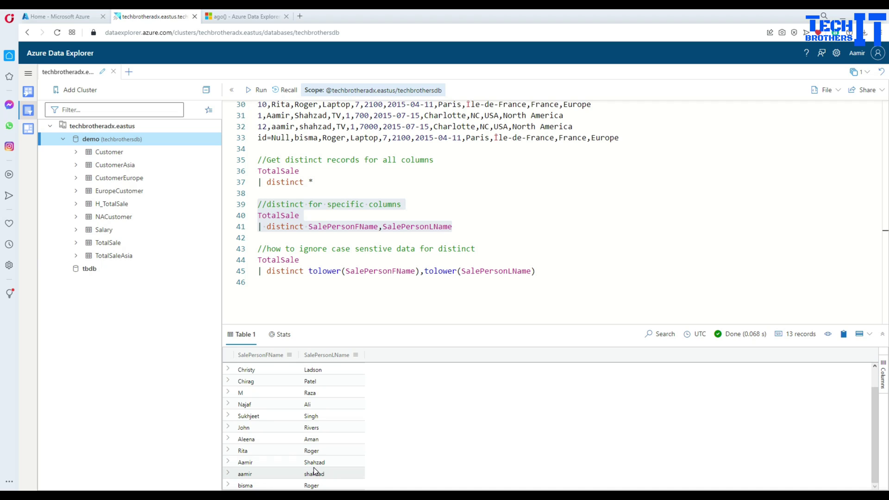
# Step: Review the tolower(SalePersonFName) and tolower(SalePersonLName) calls on line 45
pyautogui.click(320, 271)
pyautogui.doubleClick(317, 271)
pyautogui.doubleClick(362, 270)
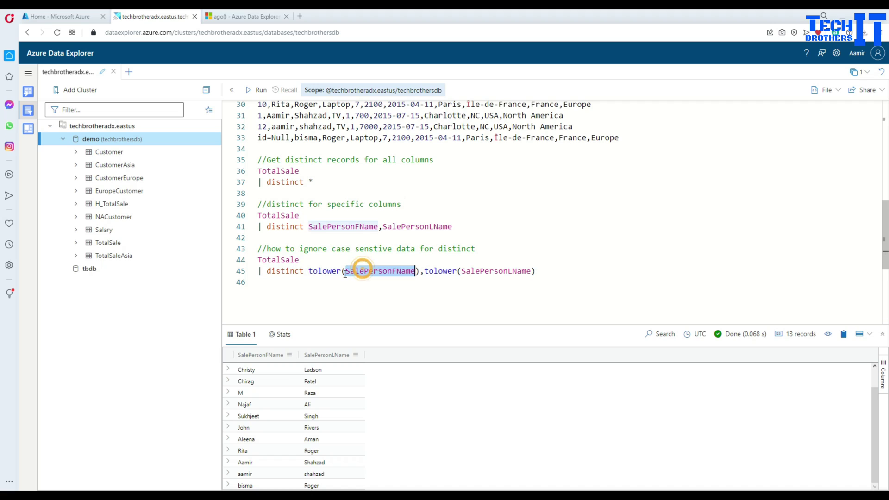
pyautogui.doubleClick(325, 271)
pyautogui.click(435, 273)
pyautogui.doubleClick(317, 271)
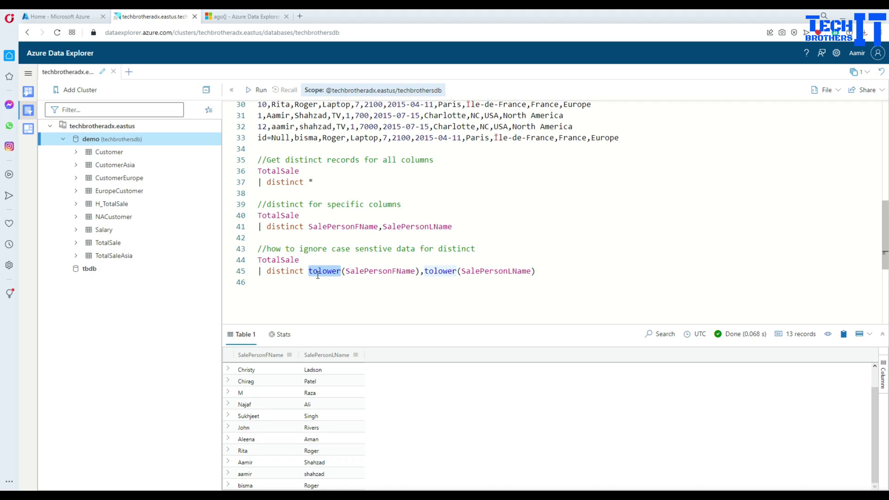
pyautogui.doubleClick(430, 272)
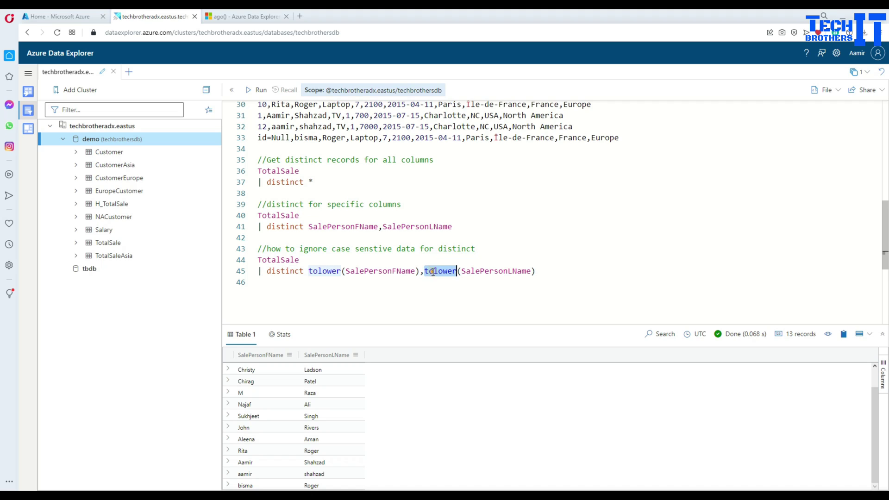
pyautogui.doubleClick(375, 272)
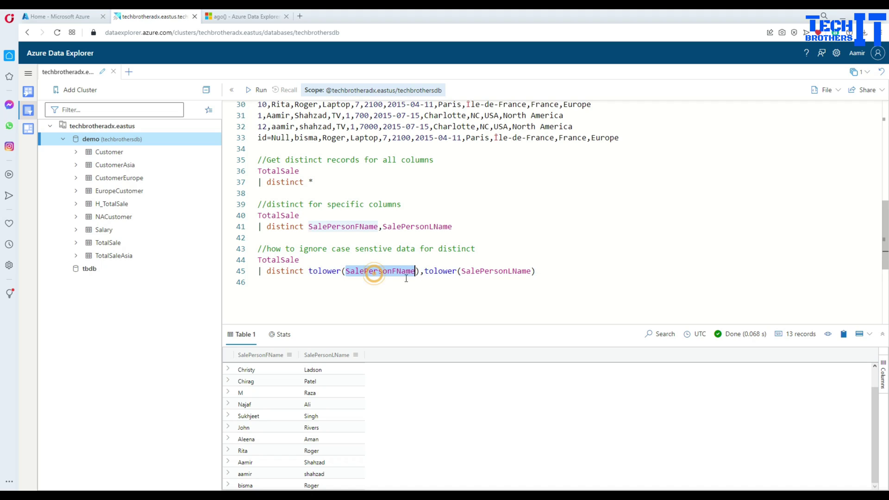
pyautogui.doubleClick(476, 271)
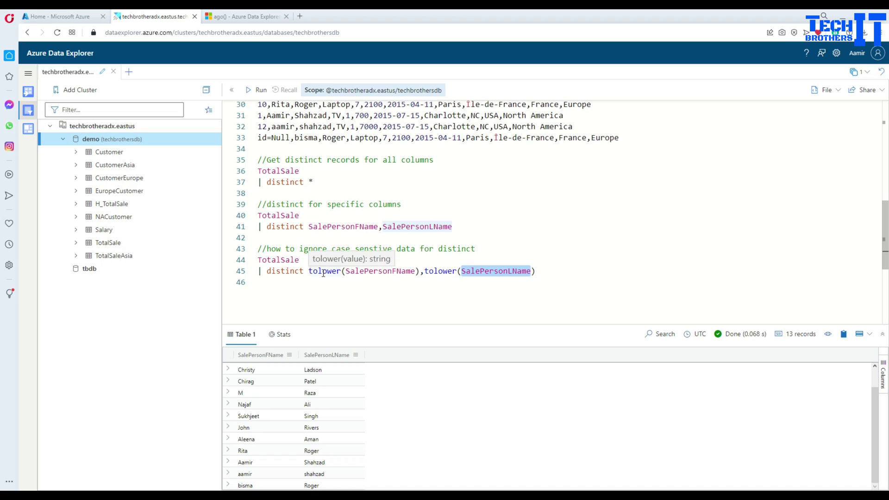
pyautogui.click(453, 259)
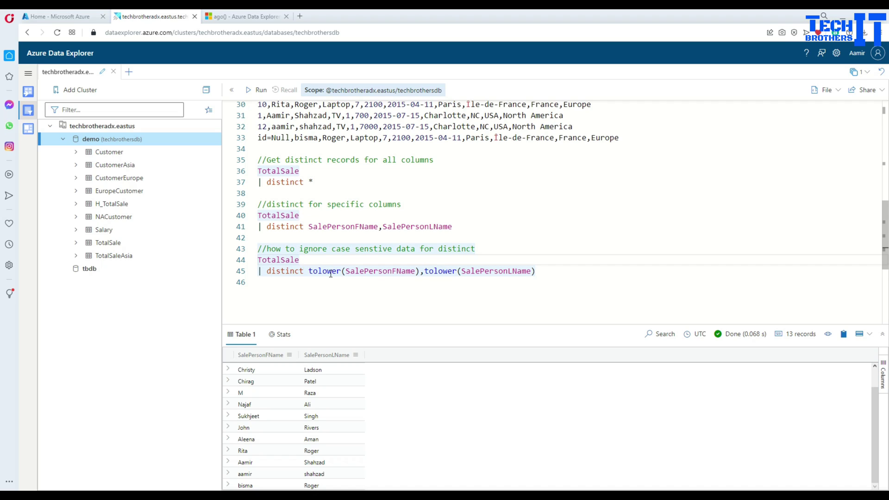
# Step: Select the tolower case-insensitive distinct query on lines 44–45
pyautogui.click(308, 272)
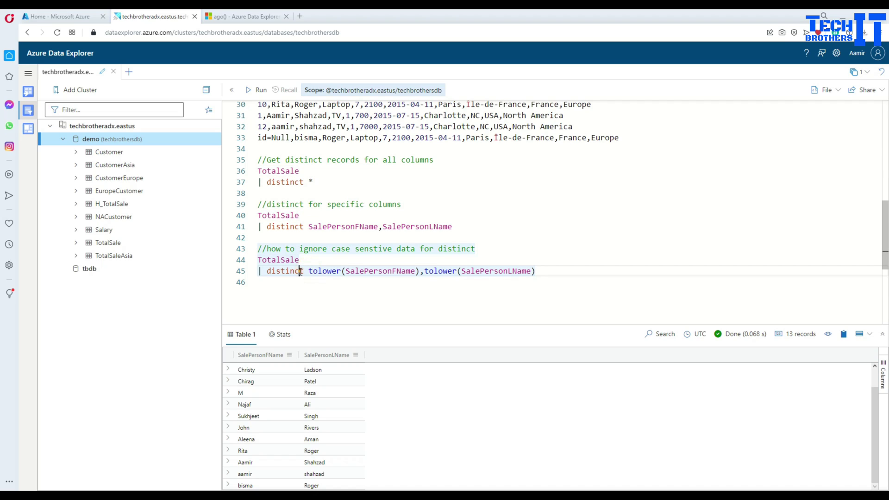
pyautogui.click(300, 271)
pyautogui.moveTo(309, 271); pyautogui.dragTo(538, 271)
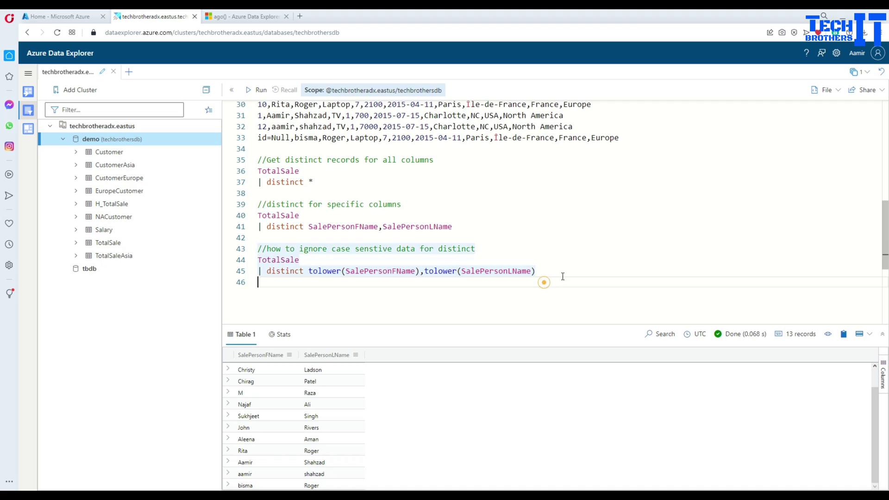
pyautogui.moveTo(564, 275); pyautogui.dragTo(257, 259)
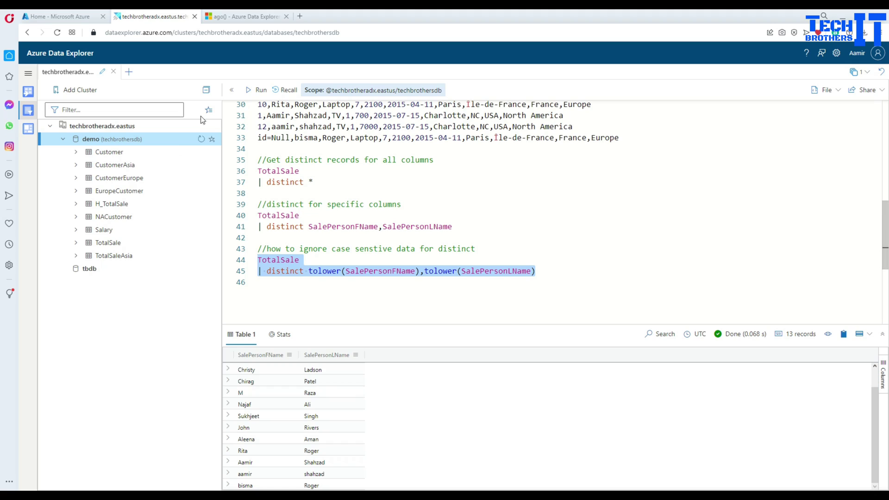
# Step: Run the tolower distinct query, returning 12 lowercase name pairs with Aamir Shahzad merged
pyautogui.click(257, 92)
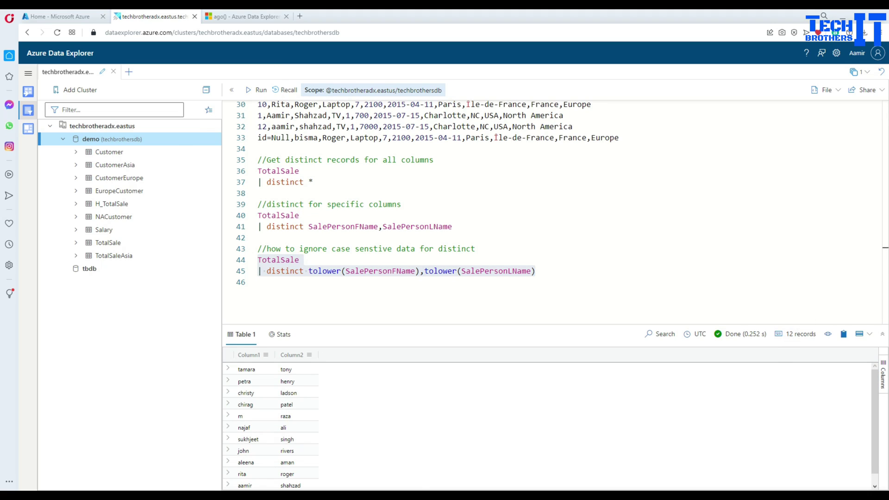
pyautogui.scroll(-1, 242, 466)
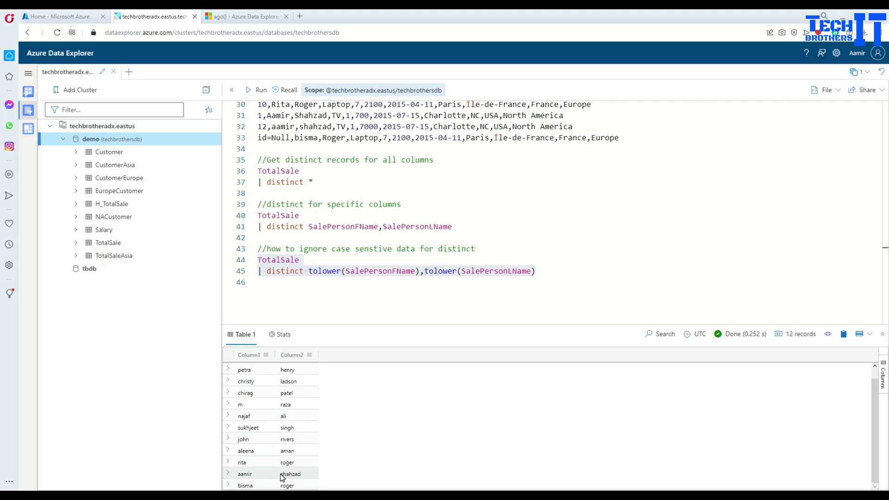
pyautogui.click(397, 294)
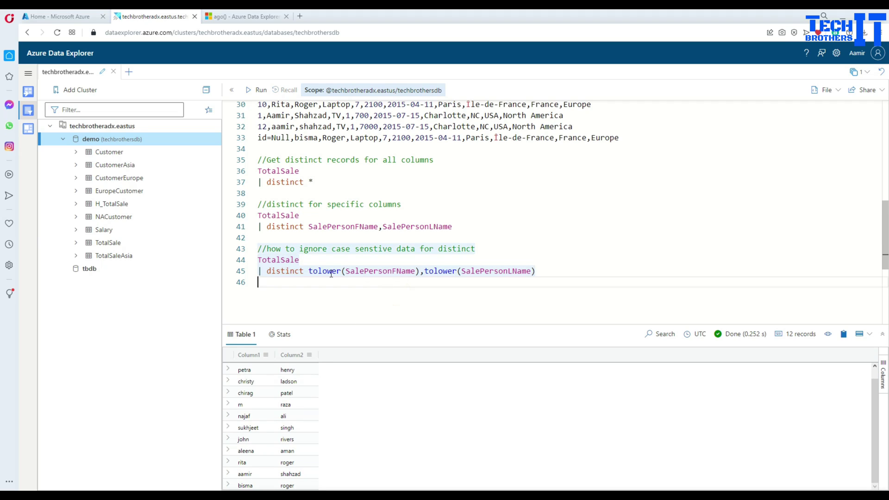
pyautogui.doubleClick(365, 271)
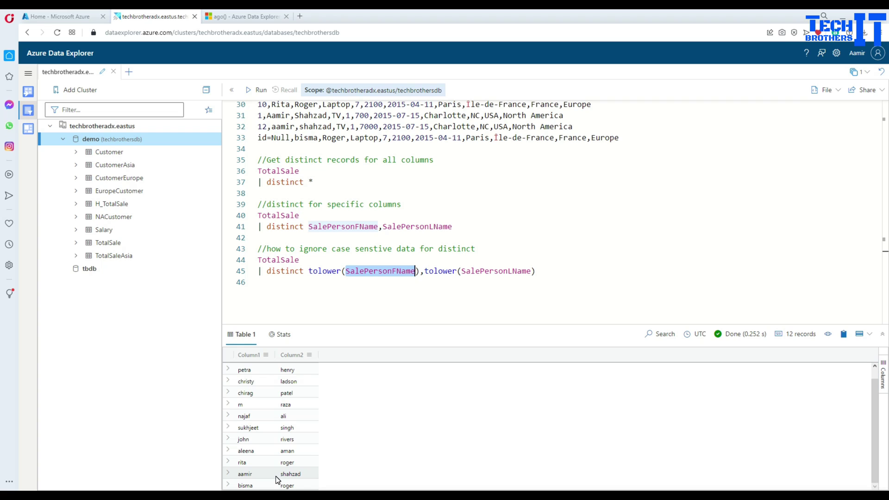
pyautogui.click(375, 300)
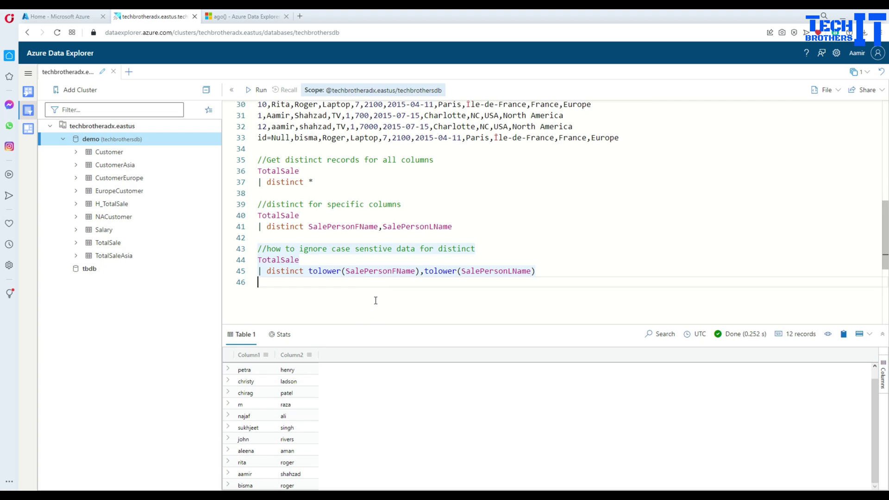
pyautogui.scroll(4, 375, 300)
pyautogui.scroll(3, 375, 300)
pyautogui.scroll(-3, 376, 300)
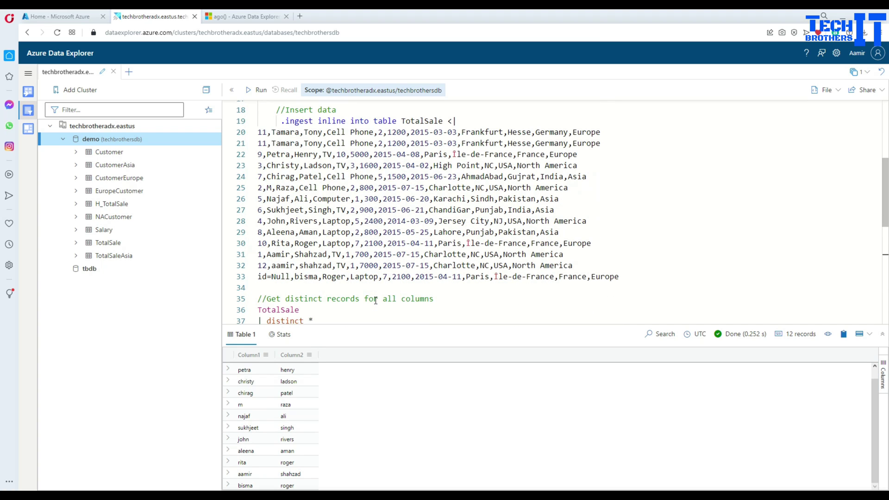
pyautogui.scroll(-3, 375, 300)
pyautogui.scroll(-2, 375, 300)
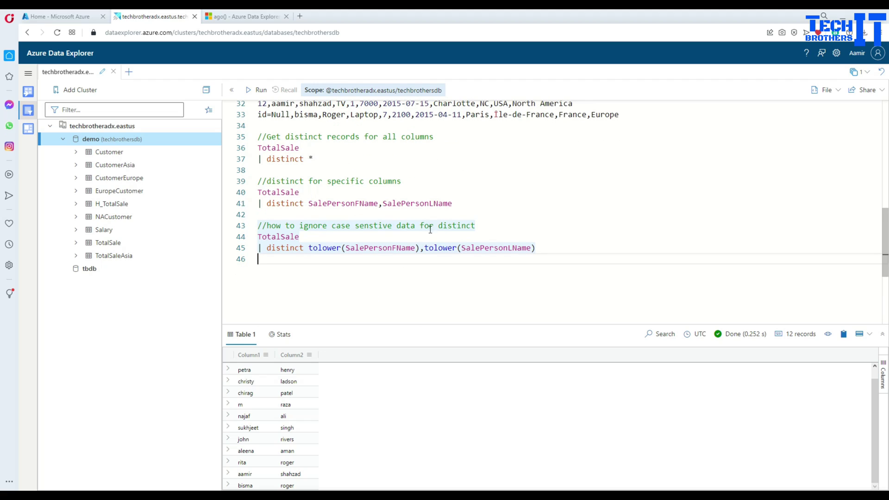
pyautogui.click(326, 247)
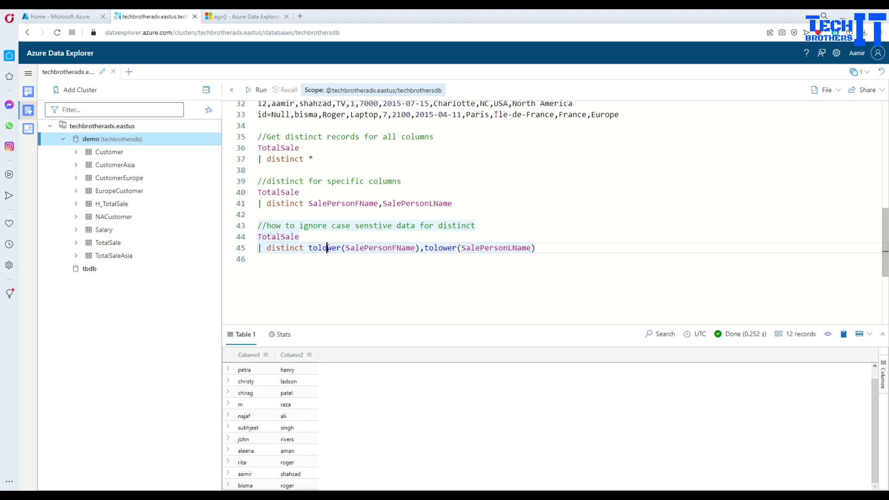
pyautogui.doubleClick(438, 247)
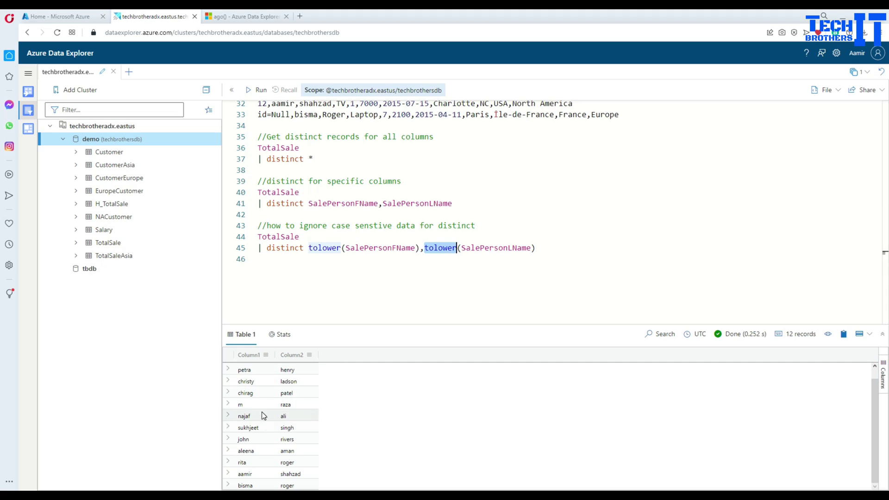